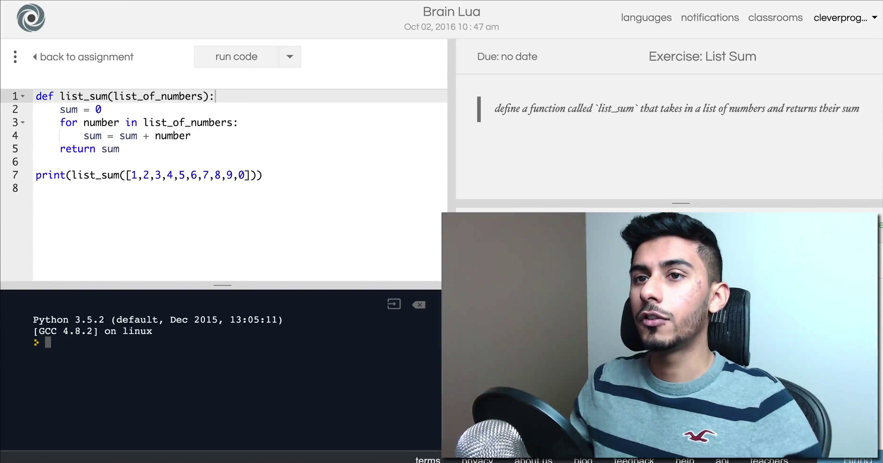
- Search 'droplr' in Alfred to launch Droplr, then return to the list_sum code editor
{"action": "left_click", "coordinate": [293, 187]}
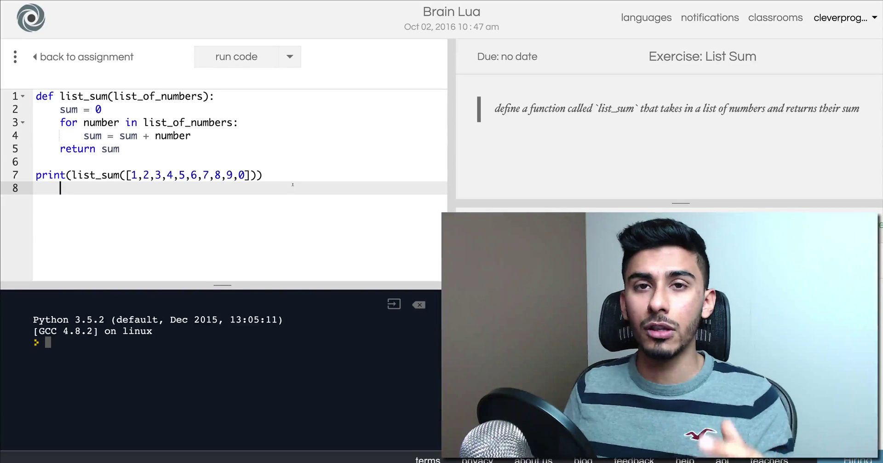
{"action": "left_click", "coordinate": [338, 144]}
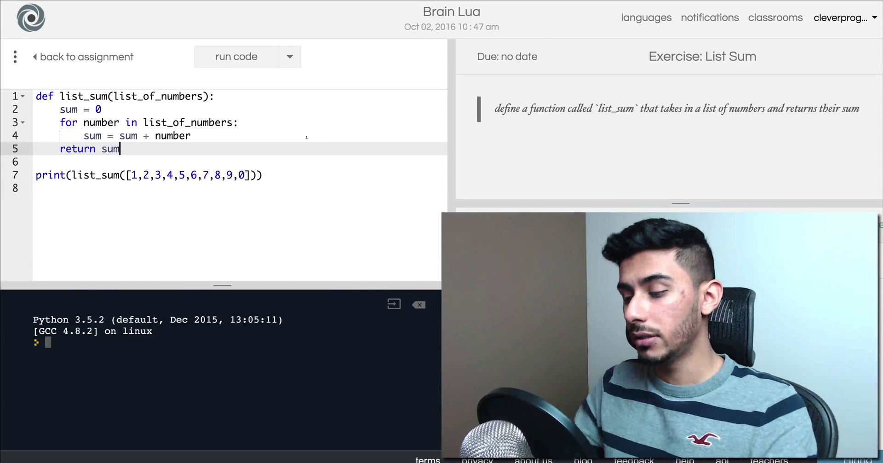
{"action": "key", "text": "alt+space"}
{"action": "type", "text": "dropl;"}
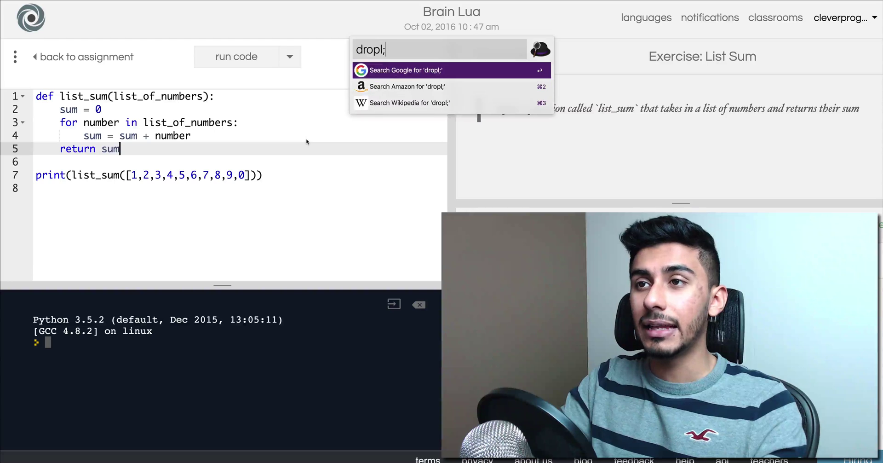
{"action": "key", "text": "BackSpace"}
{"action": "type", "text": "r"}
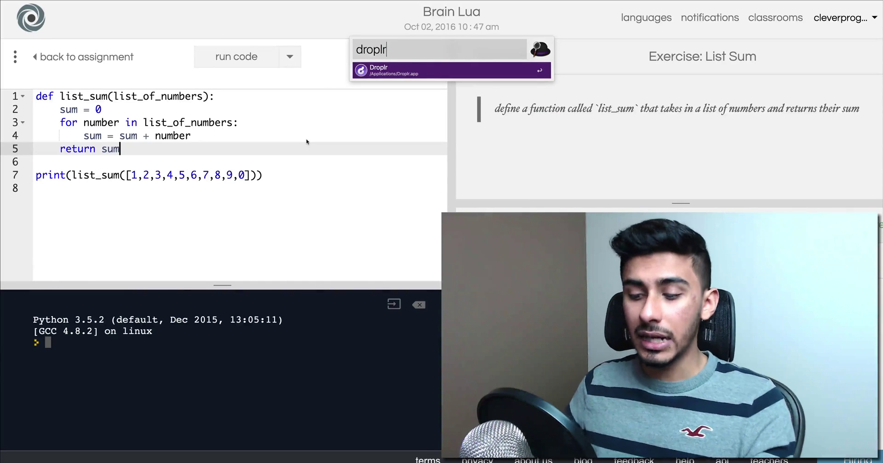
{"action": "key", "text": "Return"}
{"action": "left_click", "coordinate": [322, 217]}
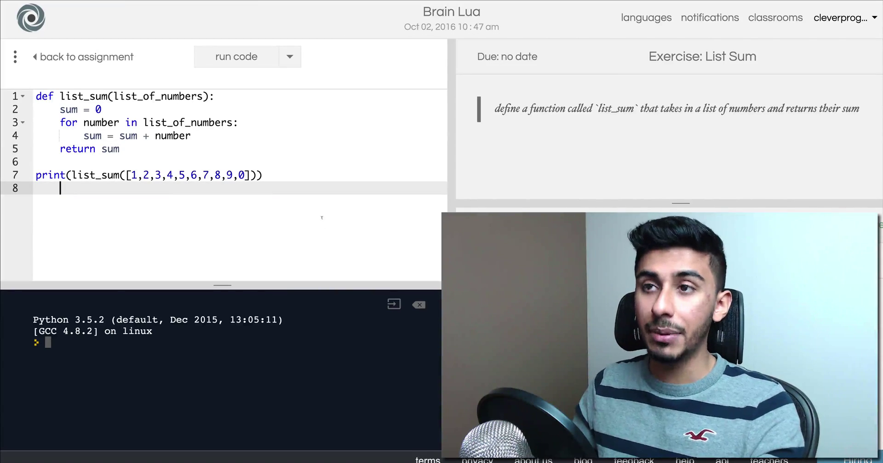
- Switch to the empty desktop space and show Droplr's recent screenshots and recordings
{"action": "key", "text": "ctrl+Right"}
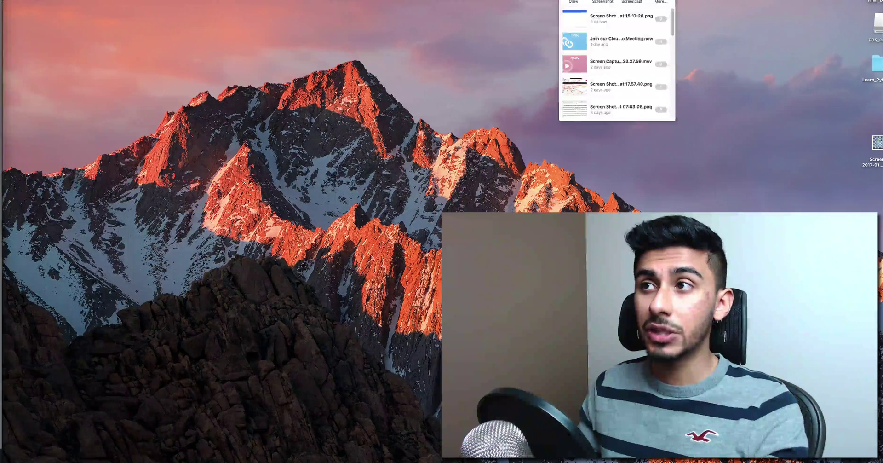
{"action": "mouse_move", "coordinate": [650, 50]}
{"action": "mouse_move", "coordinate": [619, 55]}
{"action": "mouse_move", "coordinate": [608, 78]}
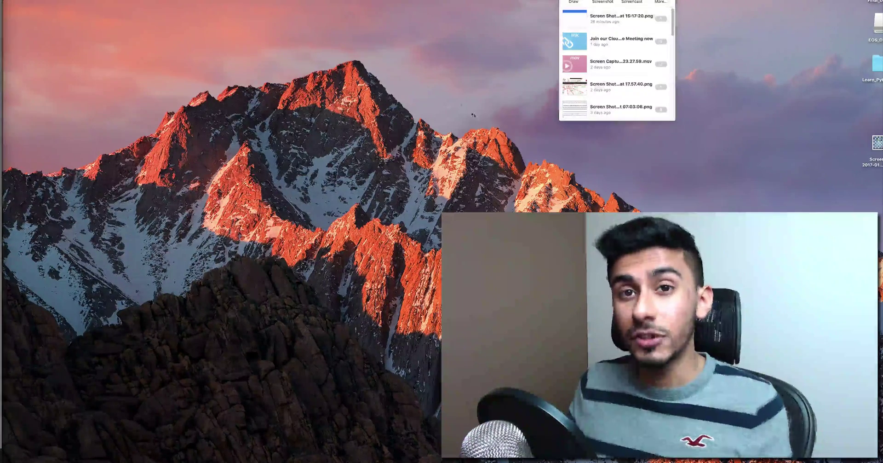
- Close the history panel and mark the whole code editor as Droplr's recording region
{"action": "left_click", "coordinate": [424, 83]}
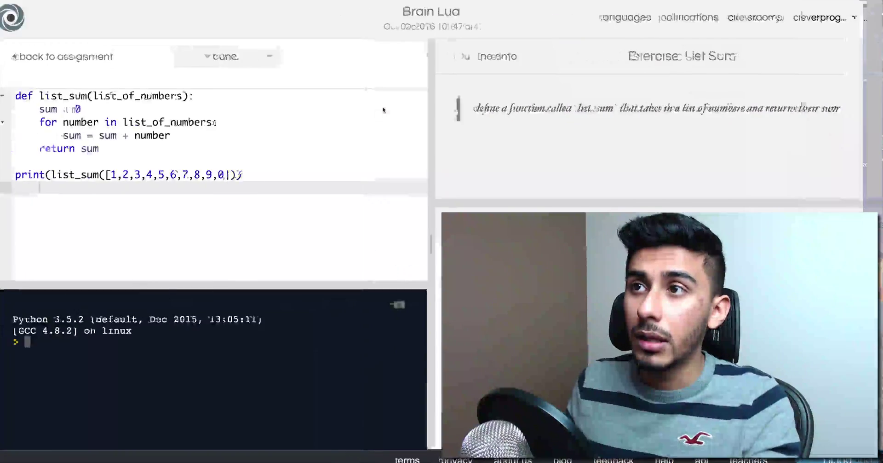
{"action": "left_click_drag", "start_coordinate": [262, 175], "coordinate": [36, 96]}
{"action": "left_click", "coordinate": [208, 131]}
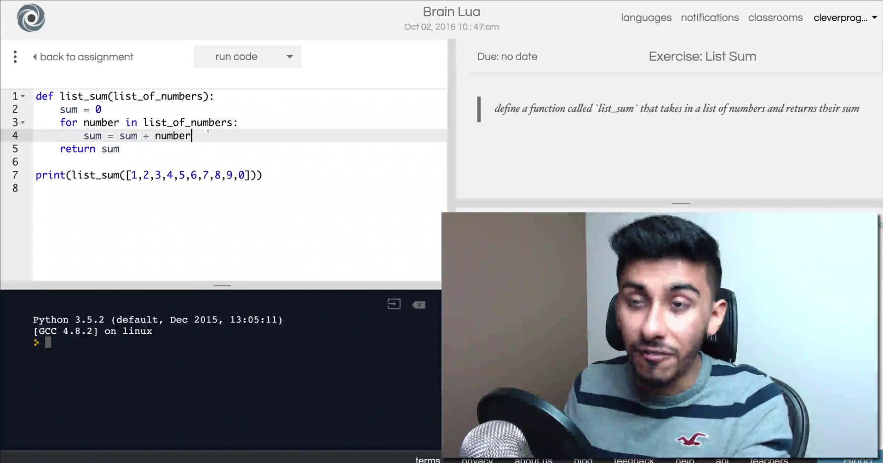
{"action": "key", "text": "alt+shift+6"}
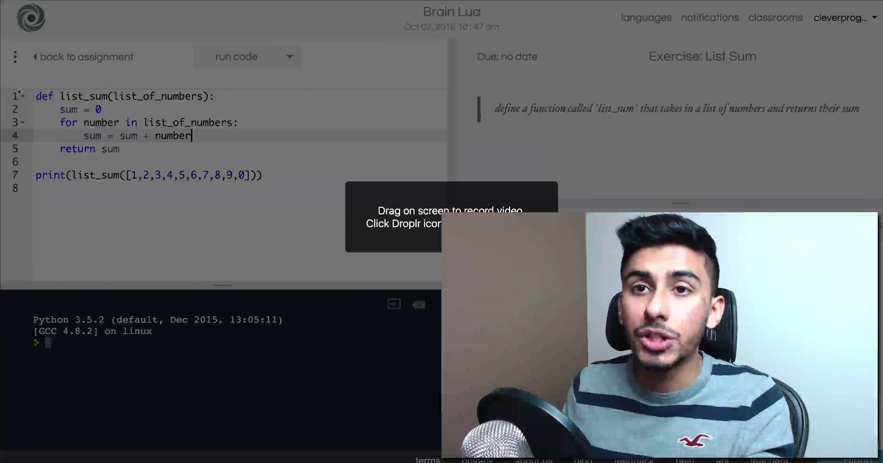
{"action": "left_click_drag", "start_coordinate": [4, 36], "coordinate": [450, 288]}
- Start recording, then highlight the function, lines 1–3, and finally all the code
{"action": "left_click", "coordinate": [222, 163]}
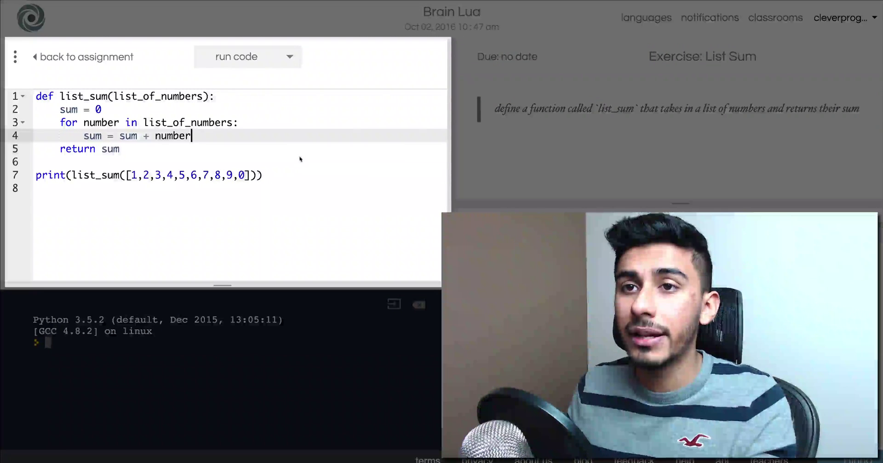
{"action": "left_click", "coordinate": [72, 123]}
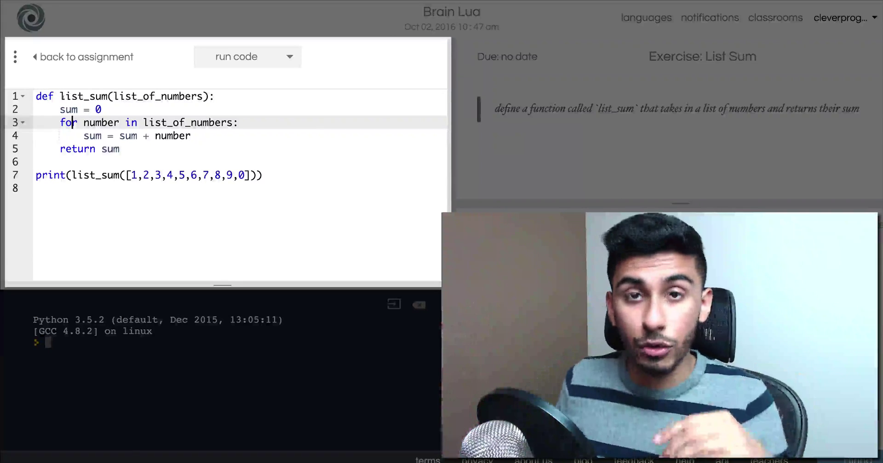
{"action": "left_click", "coordinate": [60, 96]}
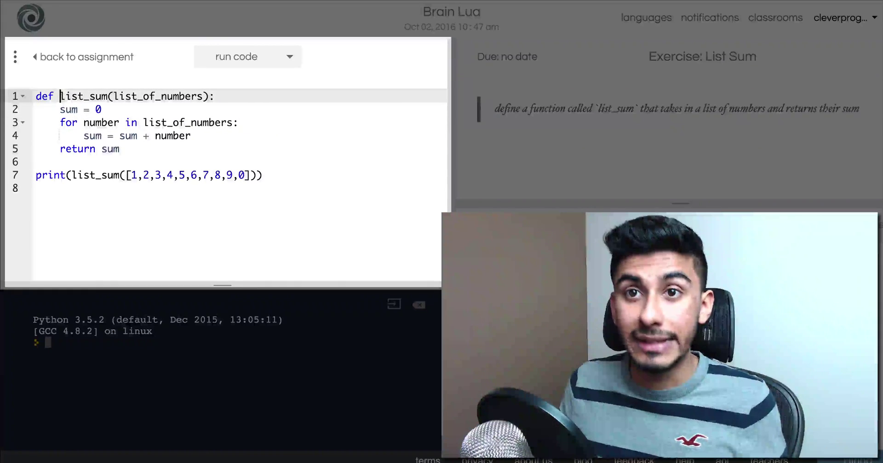
{"action": "left_click_drag", "start_coordinate": [60, 96], "coordinate": [132, 135]}
{"action": "left_click", "coordinate": [132, 135]}
{"action": "left_click_drag", "start_coordinate": [36, 96], "coordinate": [192, 135]}
{"action": "left_click", "coordinate": [191, 135]}
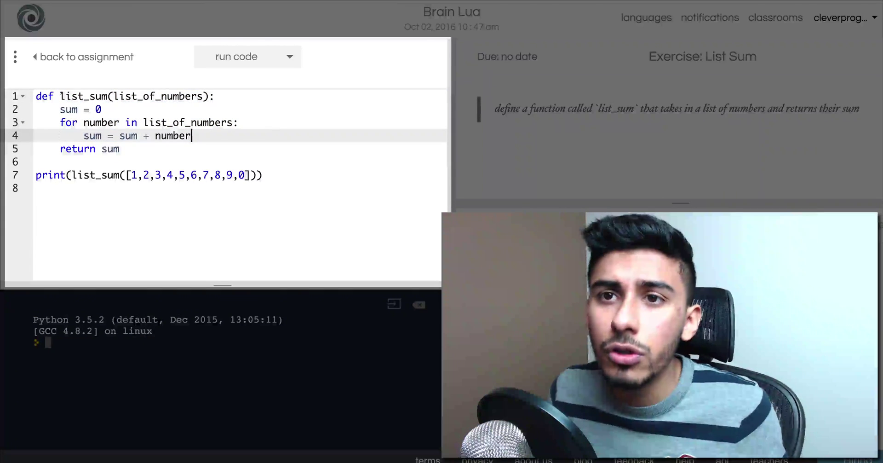
{"action": "left_click_drag", "start_coordinate": [35, 97], "coordinate": [262, 175]}
{"action": "left_click", "coordinate": [262, 175]}
- Highlight the function name and parameter, the body (lines 2–5), the print line and its number list
{"action": "left_click_drag", "start_coordinate": [60, 97], "coordinate": [210, 96]}
{"action": "left_click", "coordinate": [161, 96]}
{"action": "left_click", "coordinate": [185, 96]}
{"action": "left_click_drag", "start_coordinate": [36, 109], "coordinate": [211, 150]}
{"action": "left_click", "coordinate": [193, 152]}
{"action": "left_click", "coordinate": [61, 162]}
{"action": "left_click_drag", "start_coordinate": [90, 175], "coordinate": [263, 175]}
{"action": "triple_click", "coordinate": [138, 175]}
{"action": "left_click", "coordinate": [263, 175]}
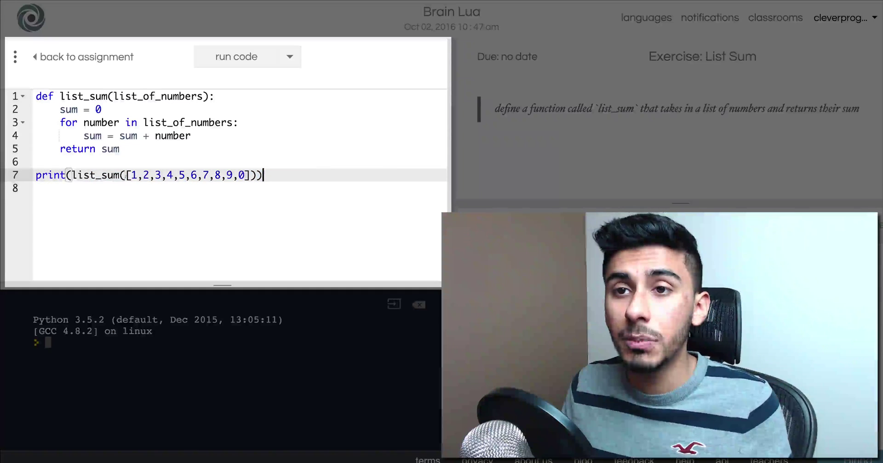
{"action": "left_click_drag", "start_coordinate": [126, 174], "coordinate": [252, 175]}
{"action": "left_click", "coordinate": [252, 175]}
{"action": "left_click", "coordinate": [252, 161]}
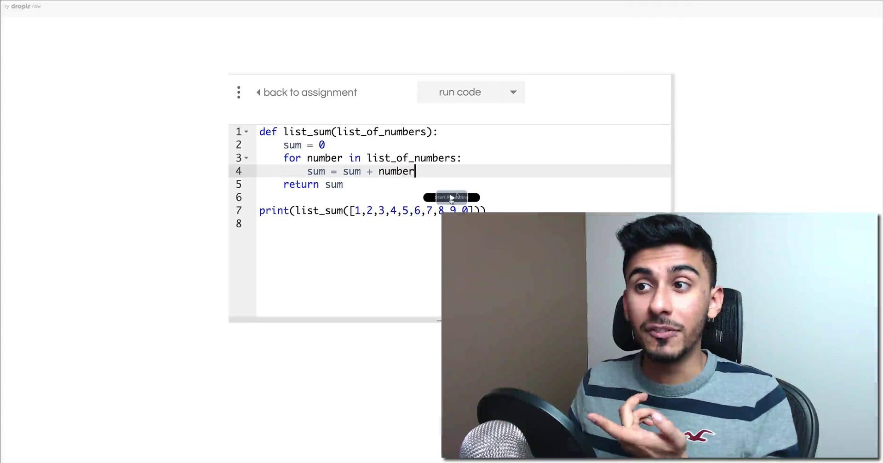
- Play the uploaded code recording on its share page, then pause it partway through
{"action": "left_click", "coordinate": [450, 199]}
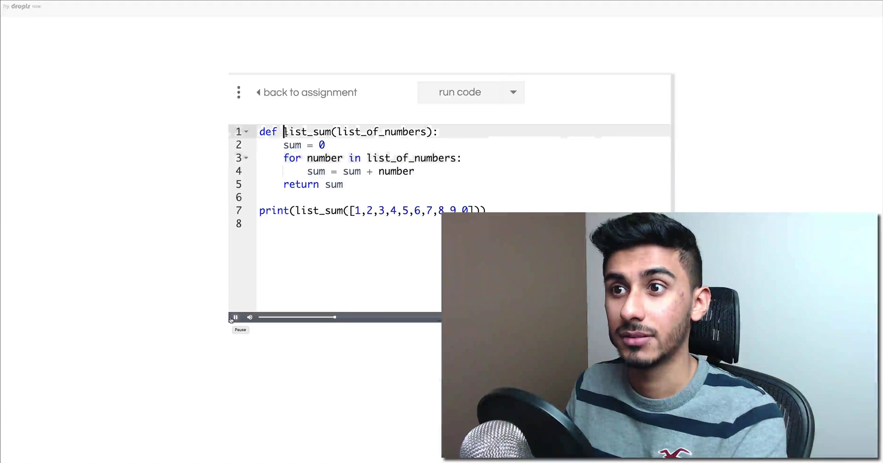
{"action": "left_click", "coordinate": [232, 317]}
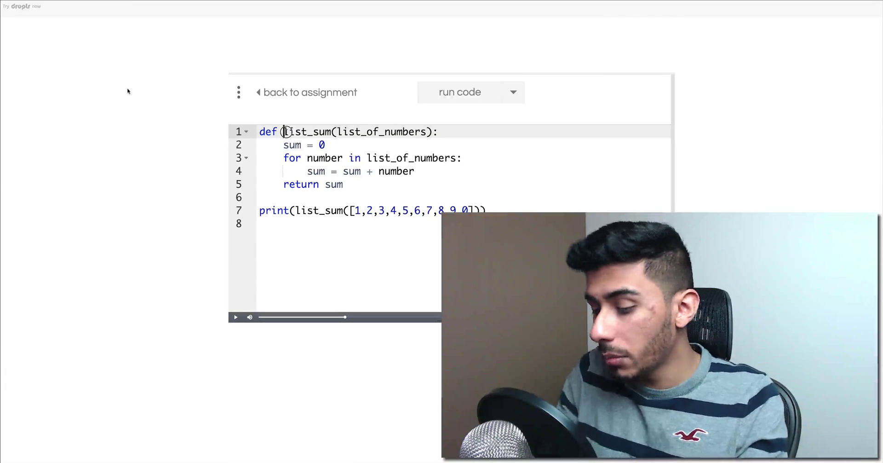
{"action": "key", "text": "alt+space"}
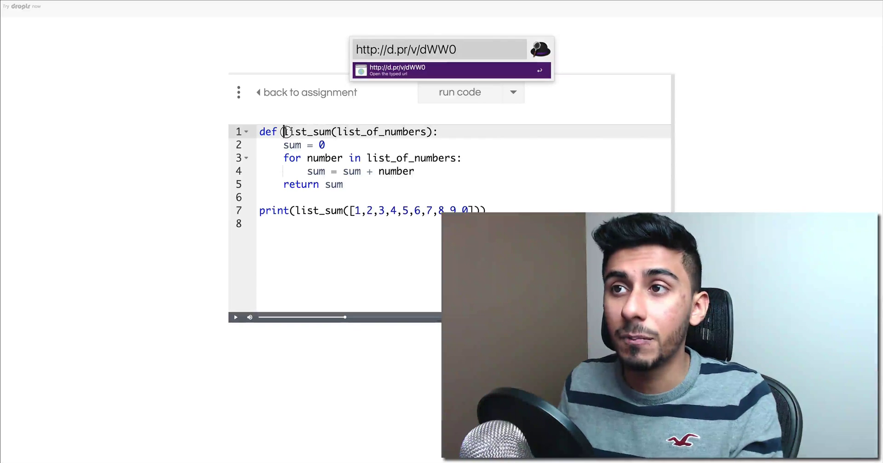
{"action": "key", "text": "Left"}
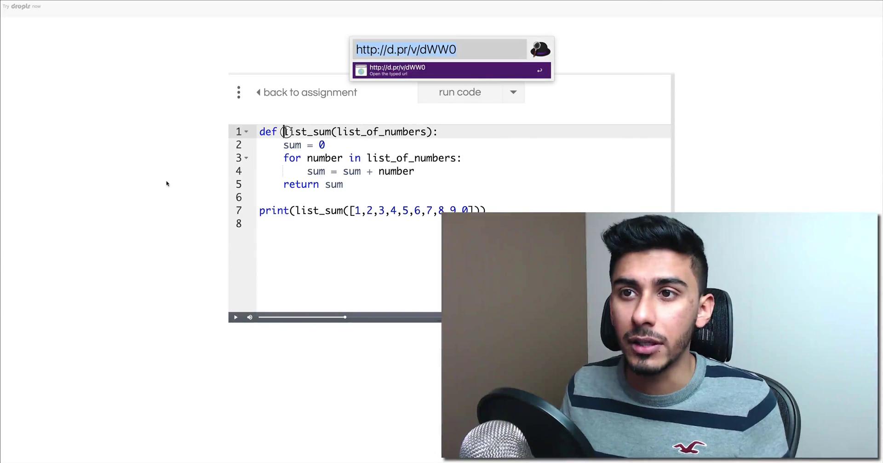
{"action": "key", "text": "Escape"}
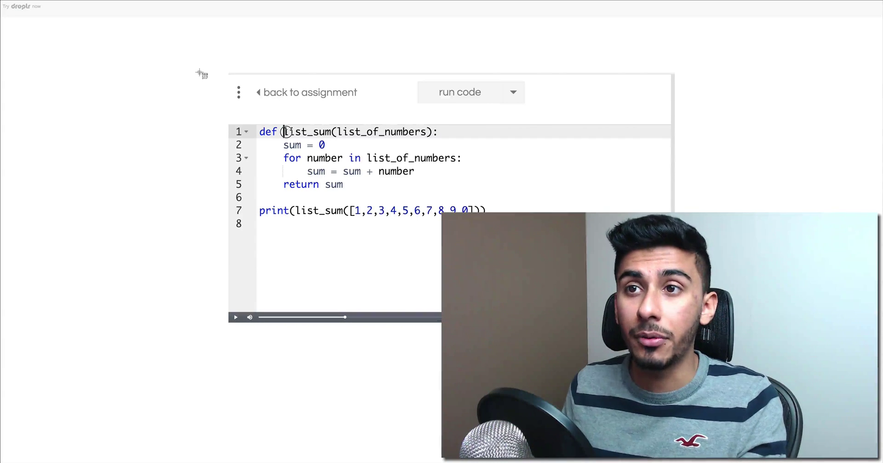
- Screenshot the code player area, box the line 7 print call in red, and add a red arrow
{"action": "mouse_move", "coordinate": [199, 71]}
{"action": "left_mouse_down"}
{"action": "mouse_move", "coordinate": [717, 314]}
{"action": "mouse_move", "coordinate": [720, 340]}
{"action": "left_mouse_up"}
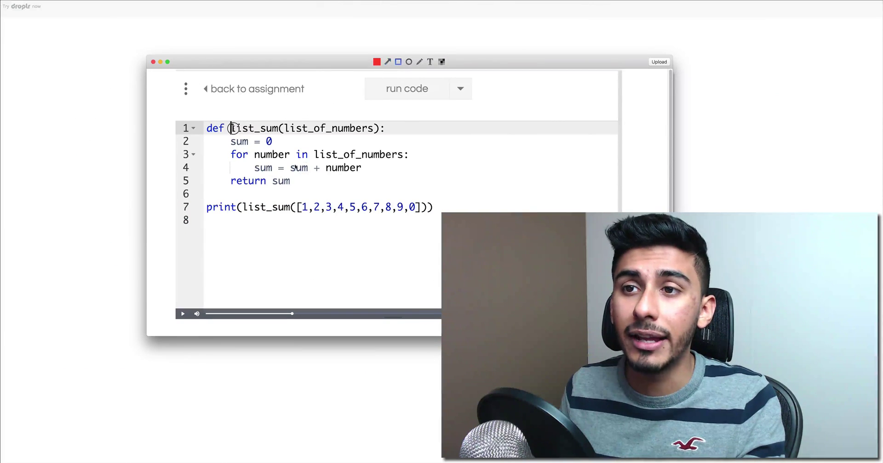
{"action": "left_click_drag", "start_coordinate": [189, 198], "coordinate": [460, 220]}
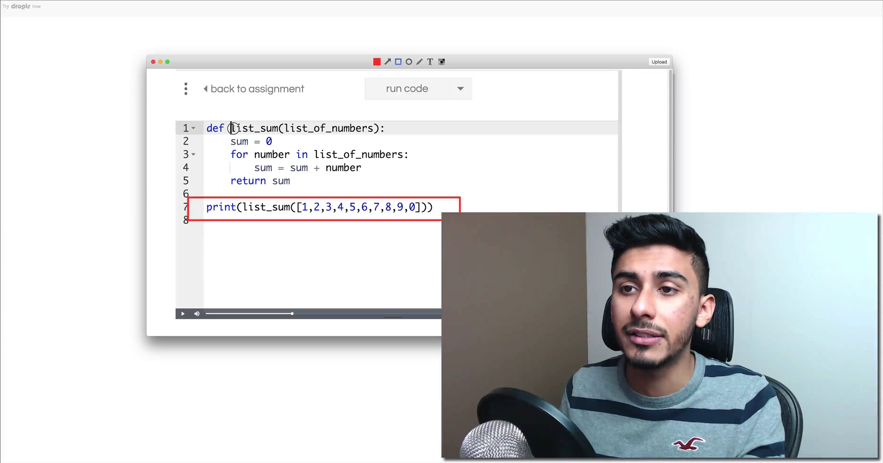
{"action": "left_click", "coordinate": [387, 61]}
{"action": "left_click_drag", "start_coordinate": [454, 110], "coordinate": [427, 179]}
- Add the note 'your code looks good' at the top end of the arrow
{"action": "left_click", "coordinate": [431, 62]}
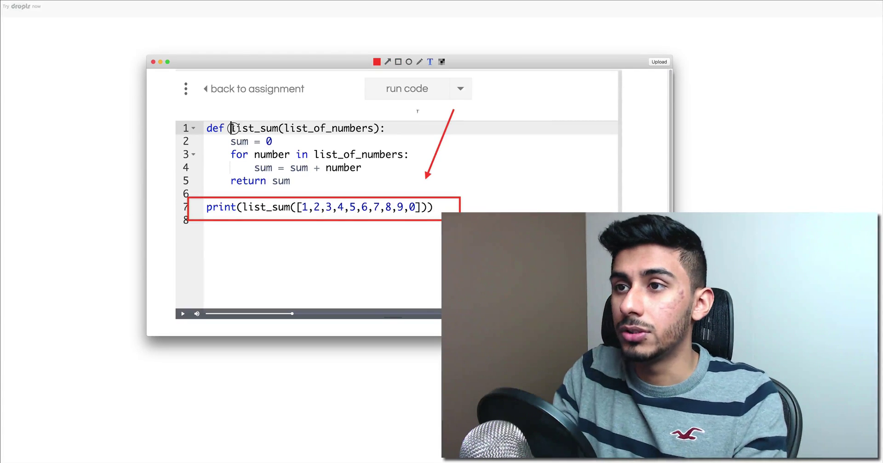
{"action": "left_click", "coordinate": [417, 111]}
{"action": "type", "text": "your code loo"}
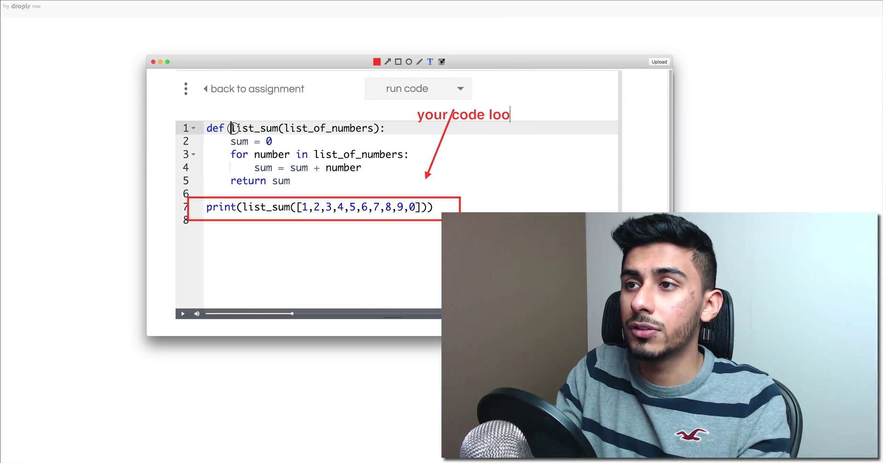
{"action": "type", "text": "ks good"}
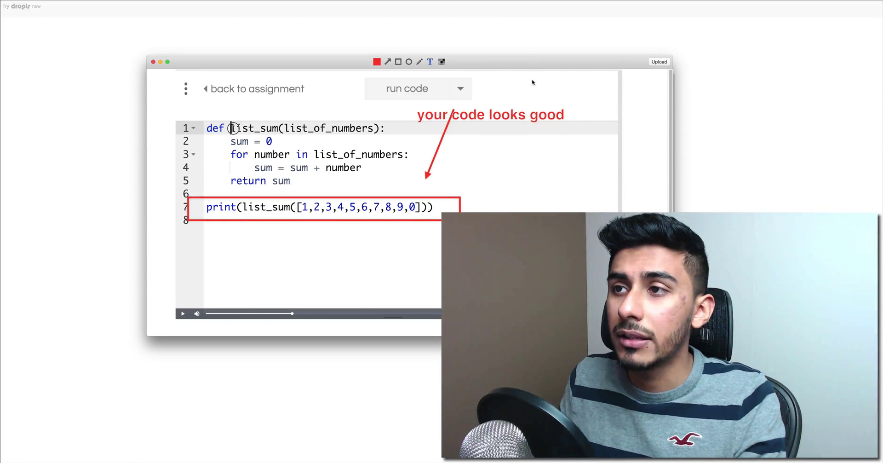
{"action": "left_click_drag", "start_coordinate": [506, 115], "coordinate": [474, 101]}
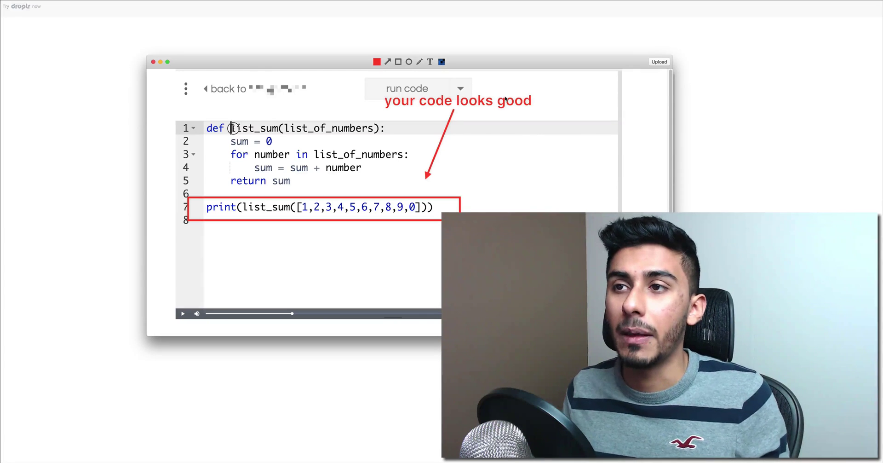
- Upload the annotated code screenshot to Droplr as a shareable link
{"action": "left_click", "coordinate": [659, 62]}
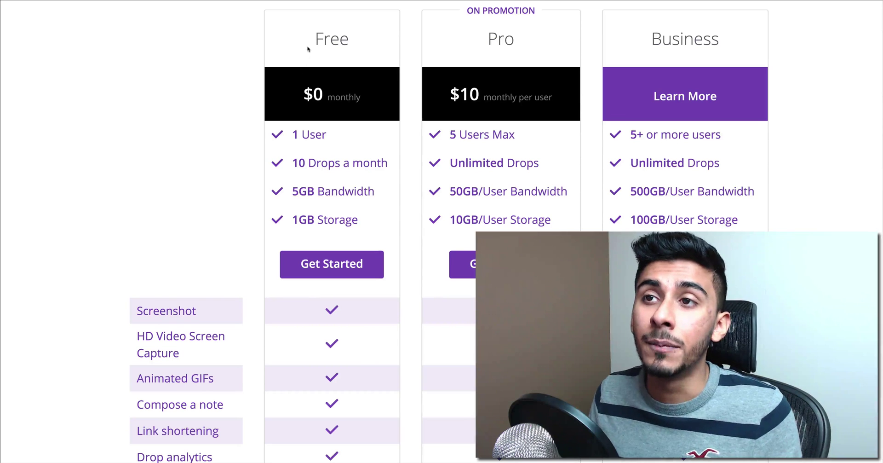
{"action": "double_click", "coordinate": [309, 46]}
{"action": "left_click_drag", "start_coordinate": [290, 163], "coordinate": [393, 163]}
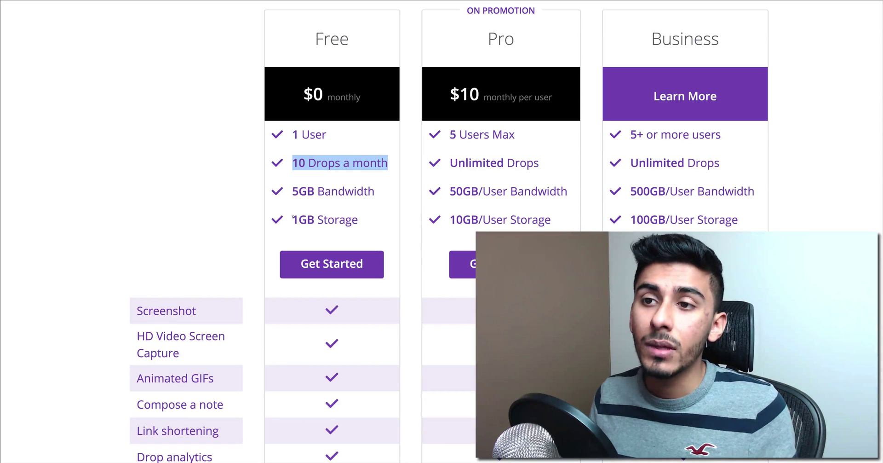
{"action": "left_click_drag", "start_coordinate": [292, 218], "coordinate": [366, 220]}
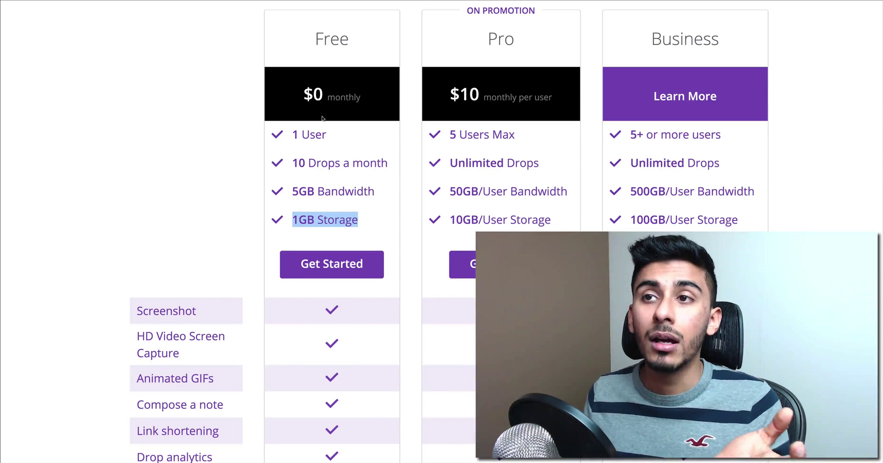
{"action": "scroll", "coordinate": [260, 340], "scroll_direction": "down", "scroll_amount": 1}
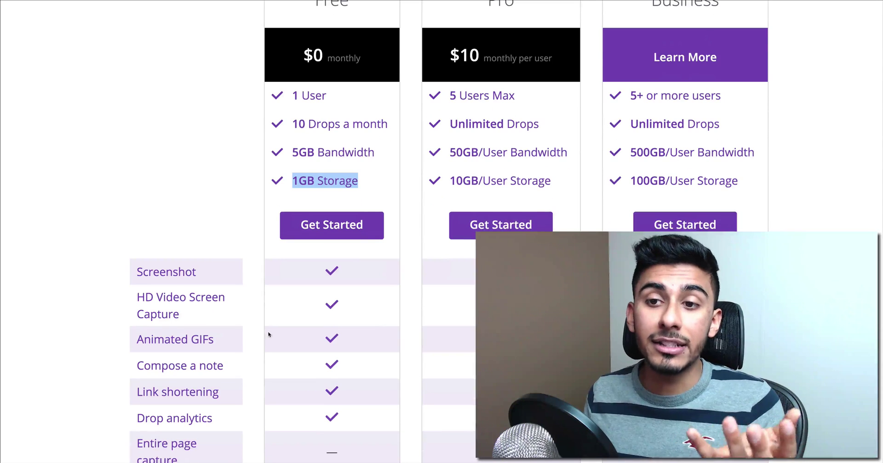
{"action": "left_click", "coordinate": [302, 300]}
{"action": "scroll", "coordinate": [322, 333], "scroll_direction": "down", "scroll_amount": 1}
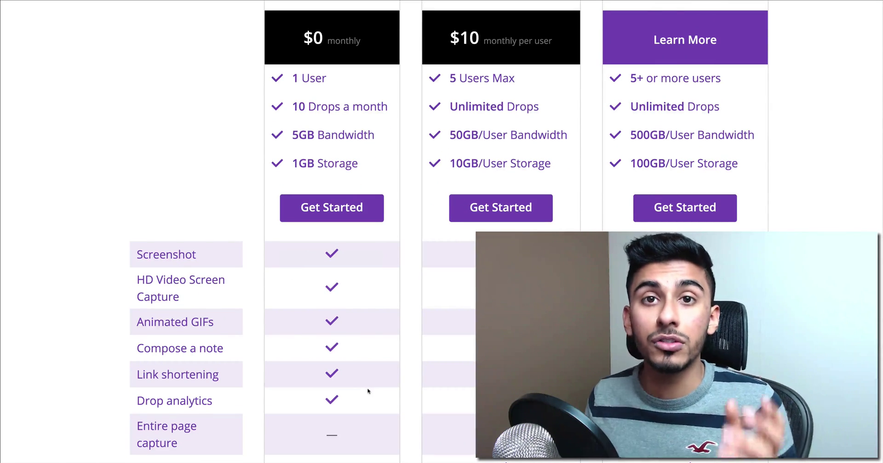
{"action": "scroll", "coordinate": [368, 391], "scroll_direction": "down", "scroll_amount": 4}
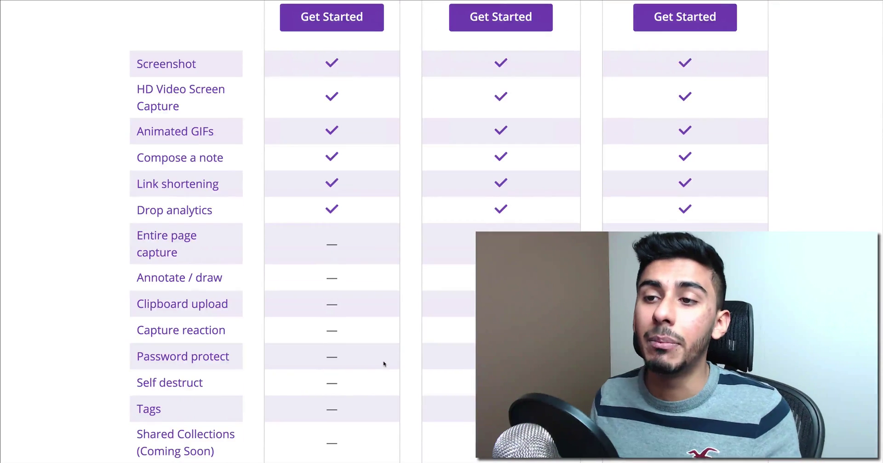
{"action": "scroll", "coordinate": [383, 363], "scroll_direction": "up", "scroll_amount": 6}
{"action": "triple_click", "coordinate": [315, 136]}
{"action": "triple_click", "coordinate": [525, 135]}
{"action": "left_click", "coordinate": [526, 135]}
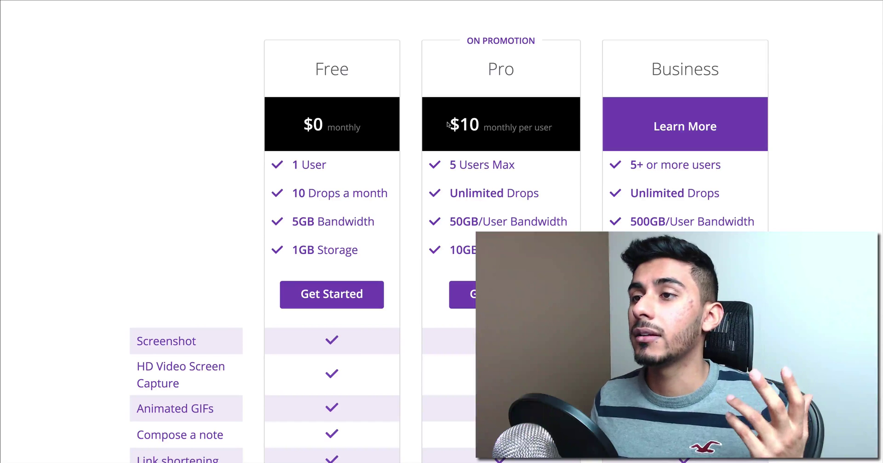
{"action": "left_click_drag", "start_coordinate": [451, 123], "coordinate": [557, 117]}
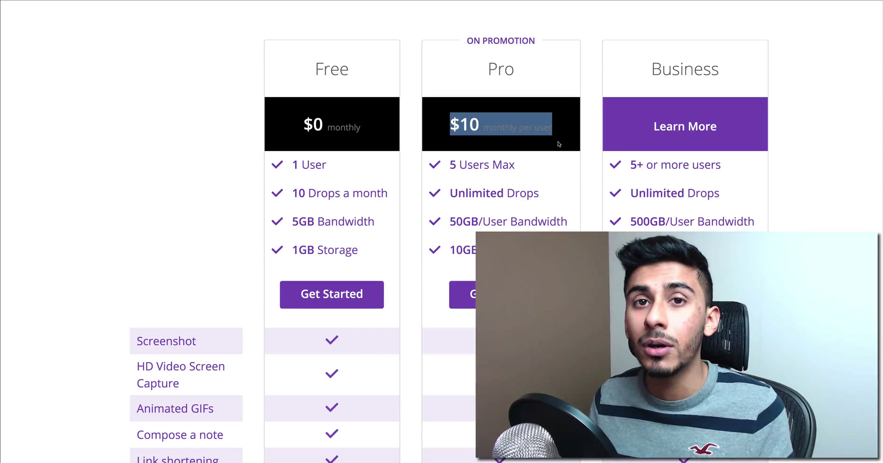
{"action": "left_click", "coordinate": [455, 152]}
{"action": "left_click_drag", "start_coordinate": [450, 124], "coordinate": [553, 125]}
{"action": "left_click", "coordinate": [553, 126]}
{"action": "triple_click", "coordinate": [515, 131]}
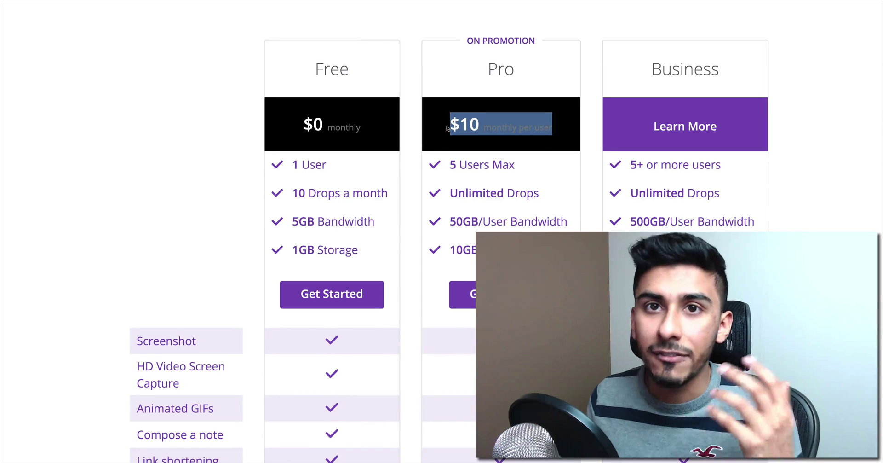
{"action": "left_click", "coordinate": [456, 140]}
{"action": "left_click_drag", "start_coordinate": [451, 128], "coordinate": [567, 135]}
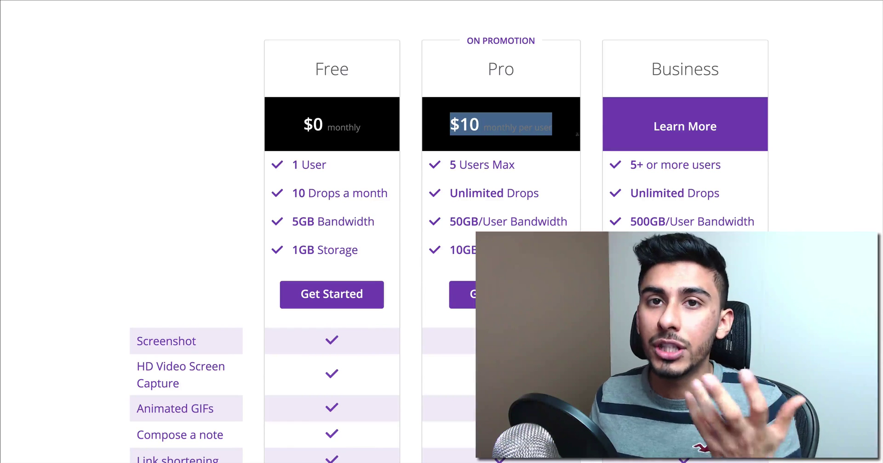
{"action": "left_click", "coordinate": [562, 148]}
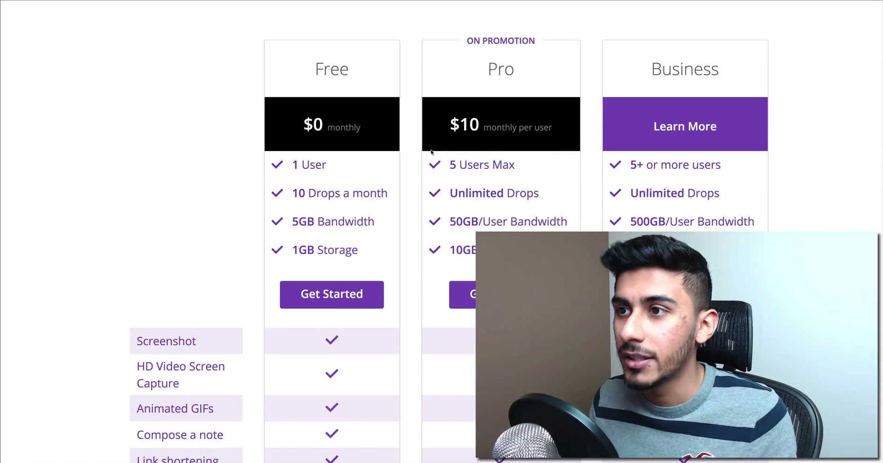
{"action": "left_click_drag", "start_coordinate": [432, 147], "coordinate": [547, 134]}
{"action": "left_click_drag", "start_coordinate": [302, 124], "coordinate": [363, 129]}
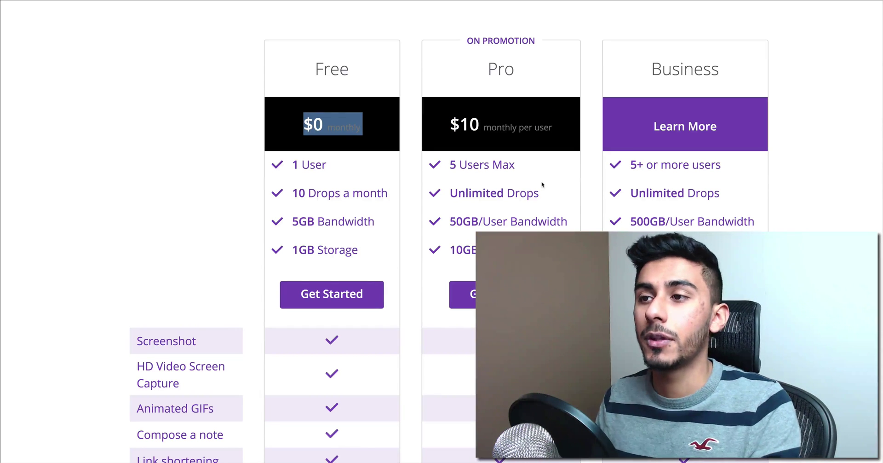
{"action": "left_click_drag", "start_coordinate": [437, 97], "coordinate": [537, 63]}
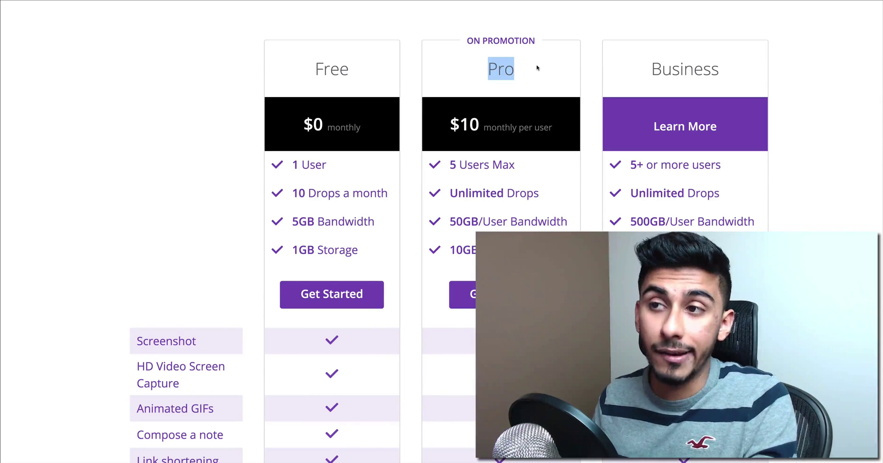
{"action": "scroll", "coordinate": [528, 106], "scroll_direction": "up", "scroll_amount": 5}
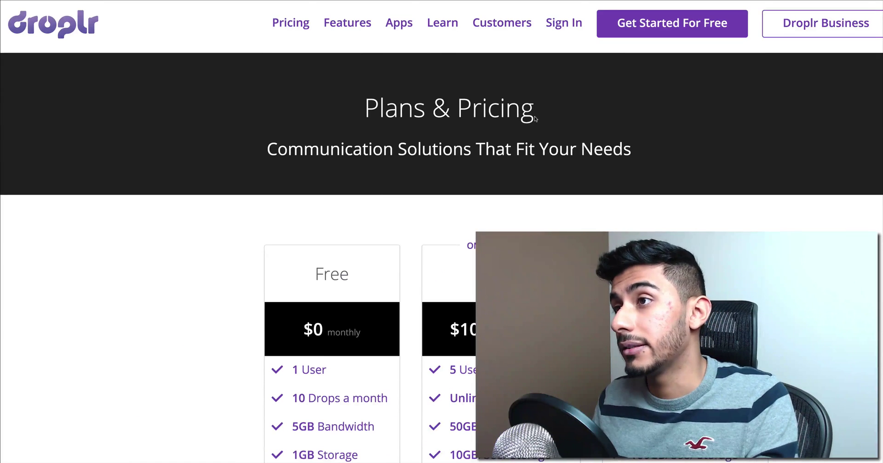
{"action": "scroll", "coordinate": [539, 130], "scroll_direction": "down", "scroll_amount": 1}
{"action": "scroll", "coordinate": [455, 280], "scroll_direction": "down", "scroll_amount": 5}
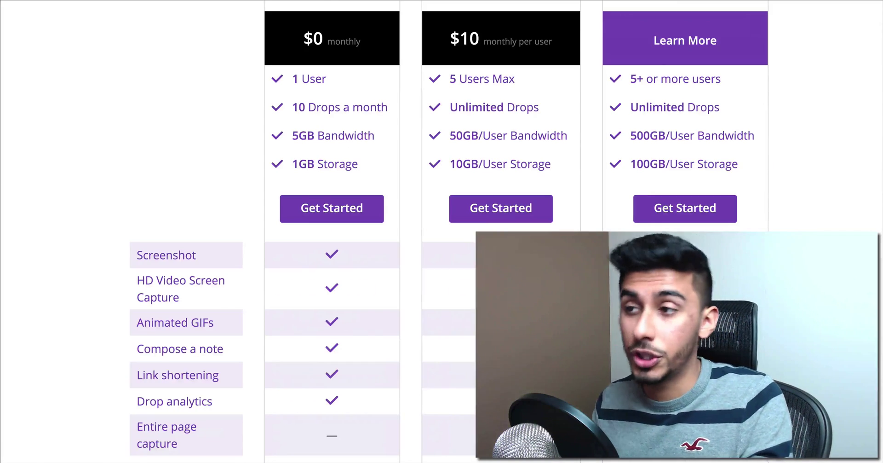
{"action": "scroll", "coordinate": [579, 276], "scroll_direction": "up", "scroll_amount": 5}
{"action": "scroll", "coordinate": [583, 198], "scroll_direction": "down", "scroll_amount": 3}
{"action": "scroll", "coordinate": [583, 199], "scroll_direction": "down", "scroll_amount": 4}
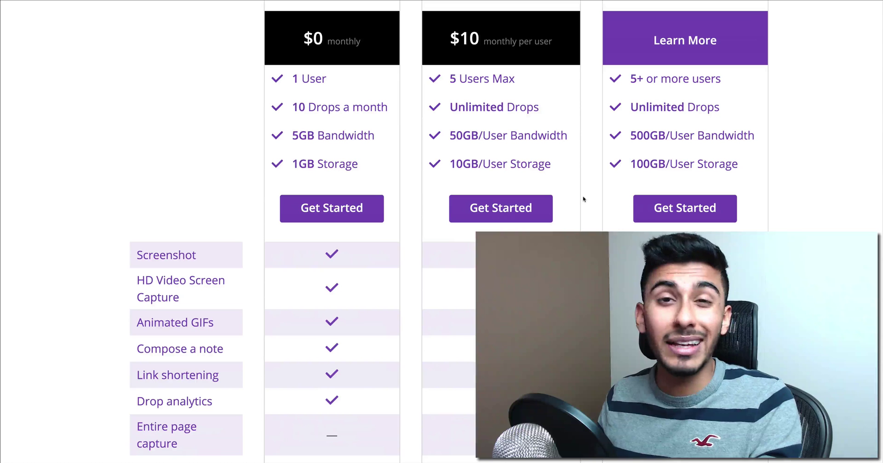
{"action": "scroll", "coordinate": [582, 204], "scroll_direction": "down", "scroll_amount": 1}
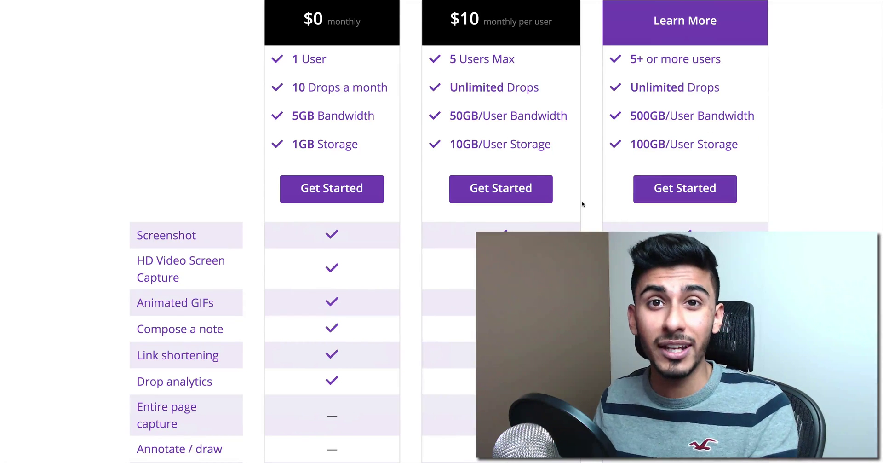
{"action": "scroll", "coordinate": [582, 204], "scroll_direction": "up", "scroll_amount": 8}
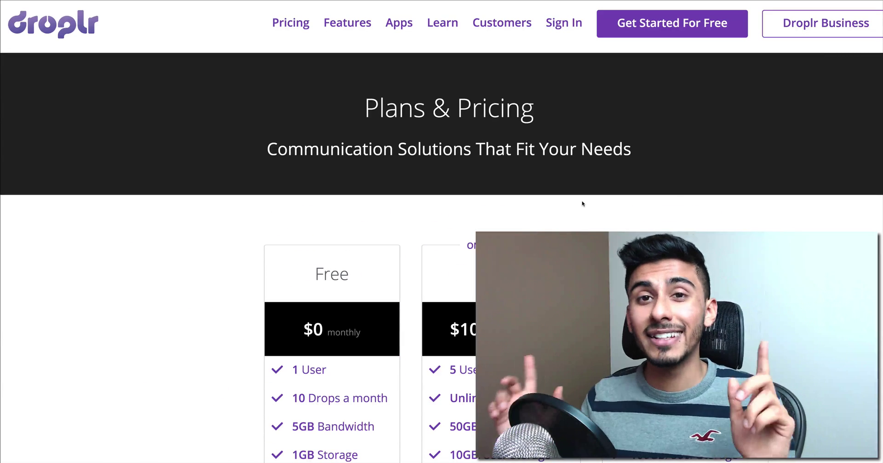